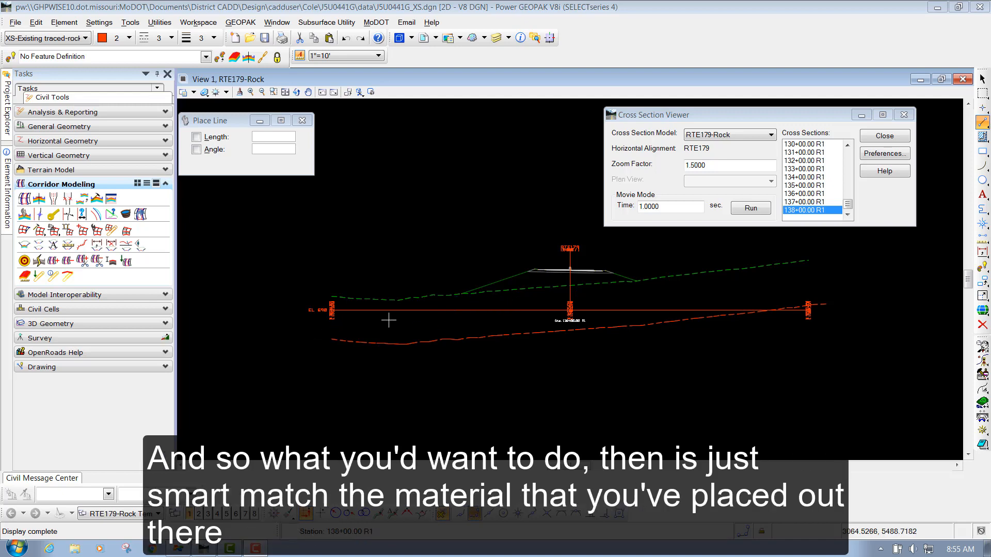
- Close the Cross Section Viewer and open the road cross section reports tool, placed clear of the Place Line settings
click(983, 280)
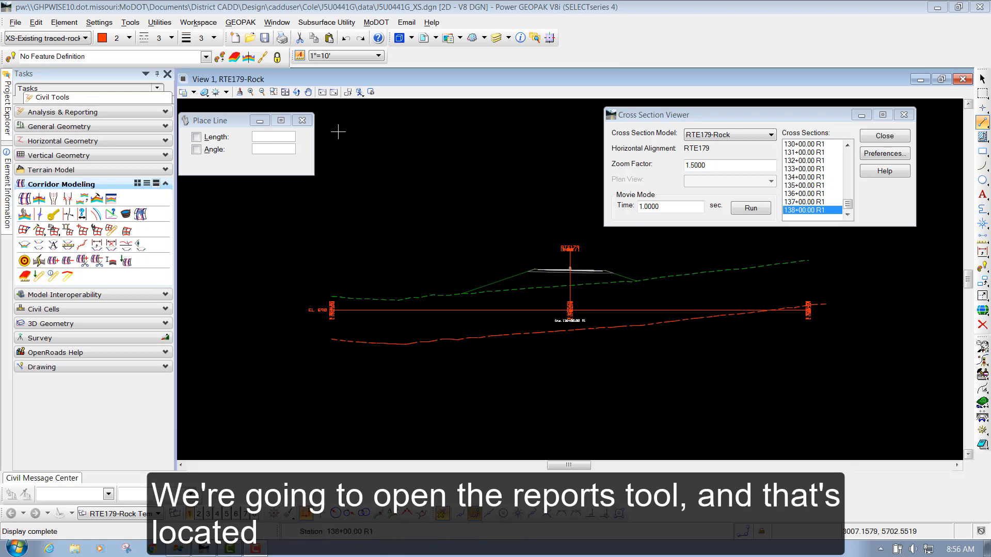
click(904, 114)
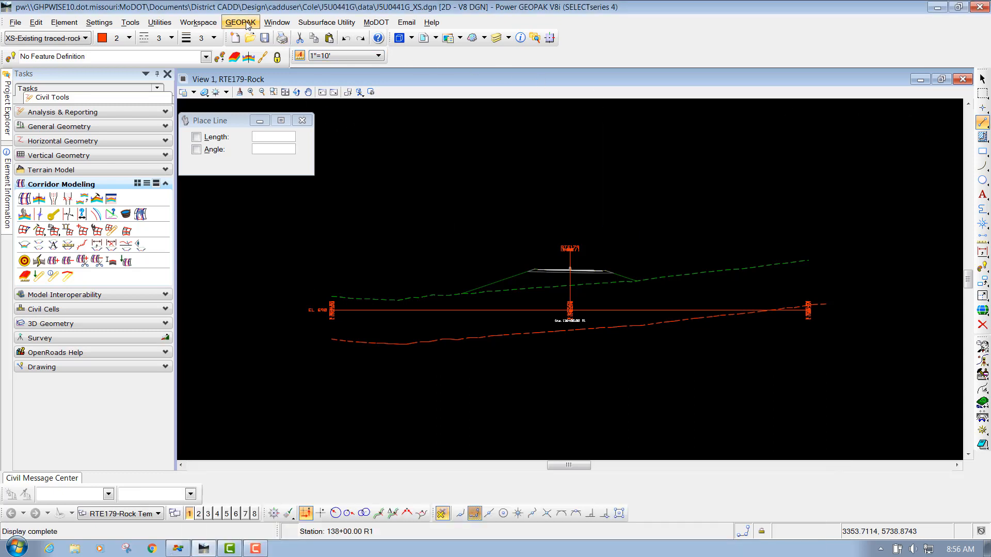
click(247, 24)
mouse_move(243, 57)
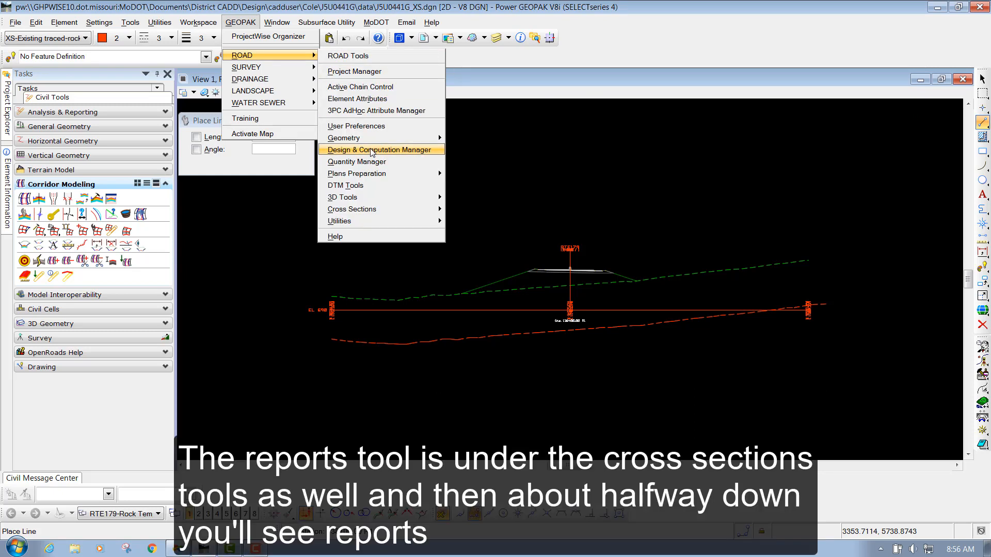
mouse_move(379, 211)
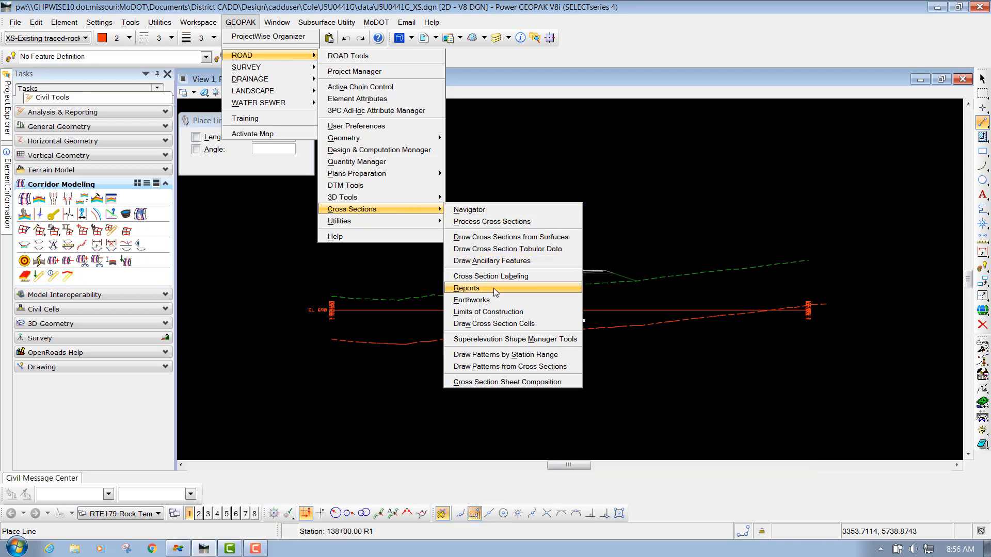
click(493, 290)
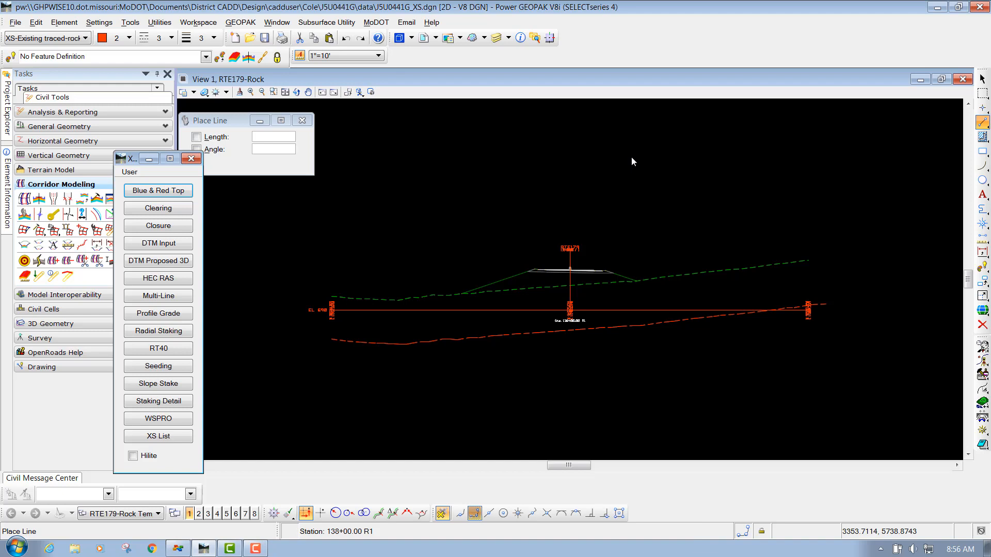
drag(156, 159, 212, 118)
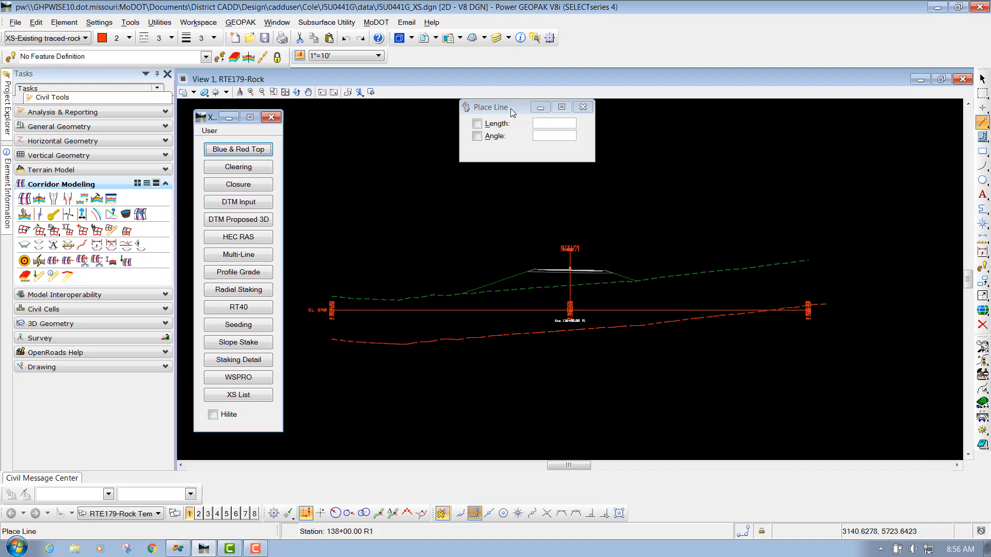
drag(511, 112, 376, 119)
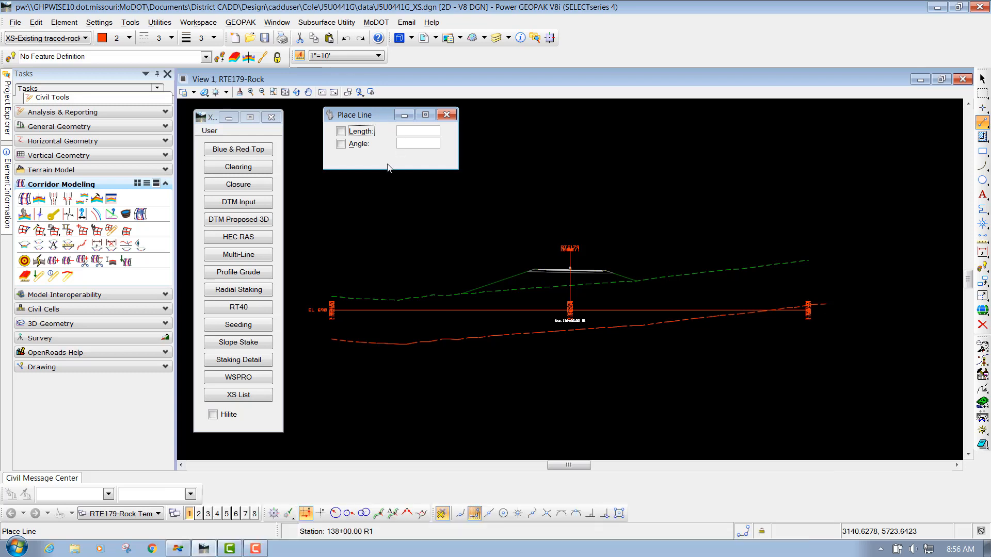
- Open the DTM Proposed 3D report and set it to job 441 (job441.gpk) and chain RTE179
click(235, 221)
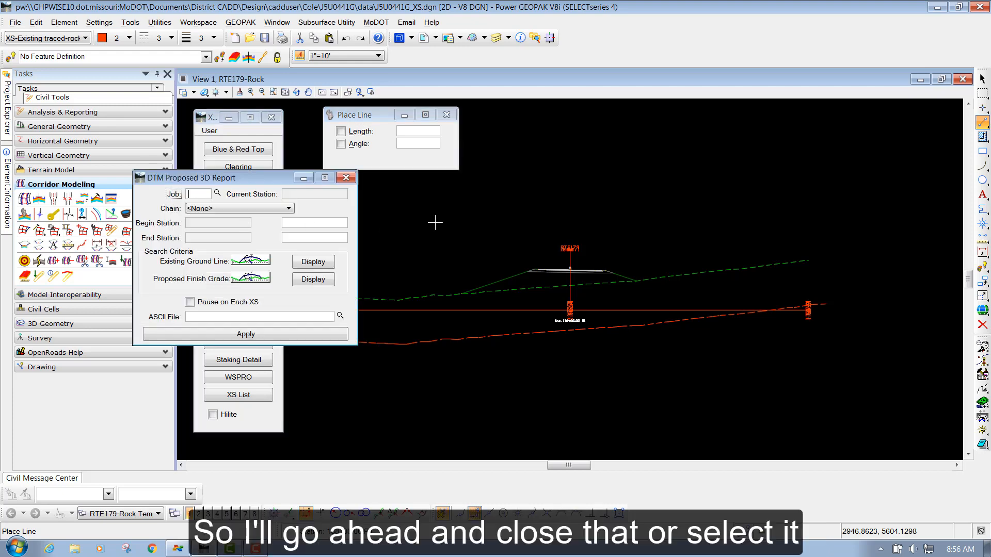
drag(277, 181, 431, 209)
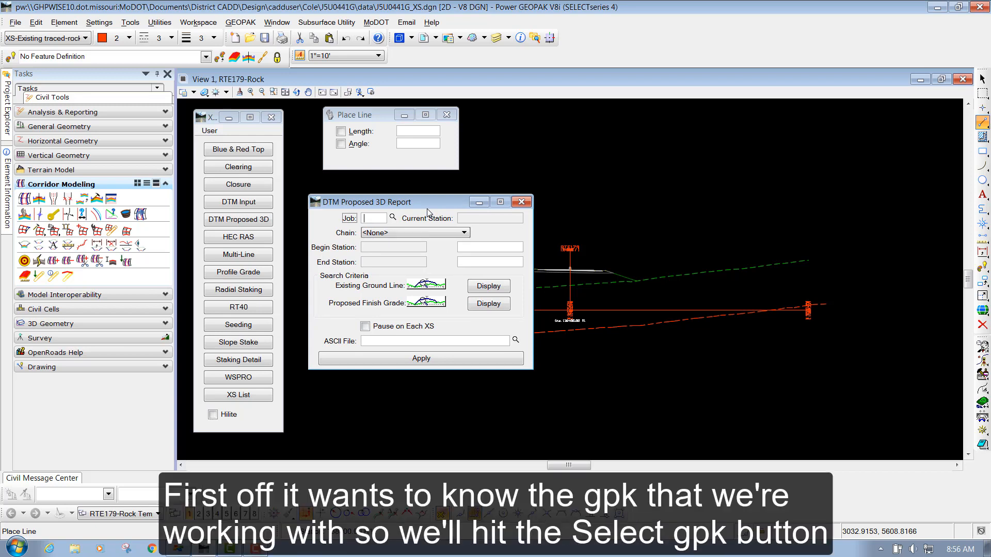
click(393, 218)
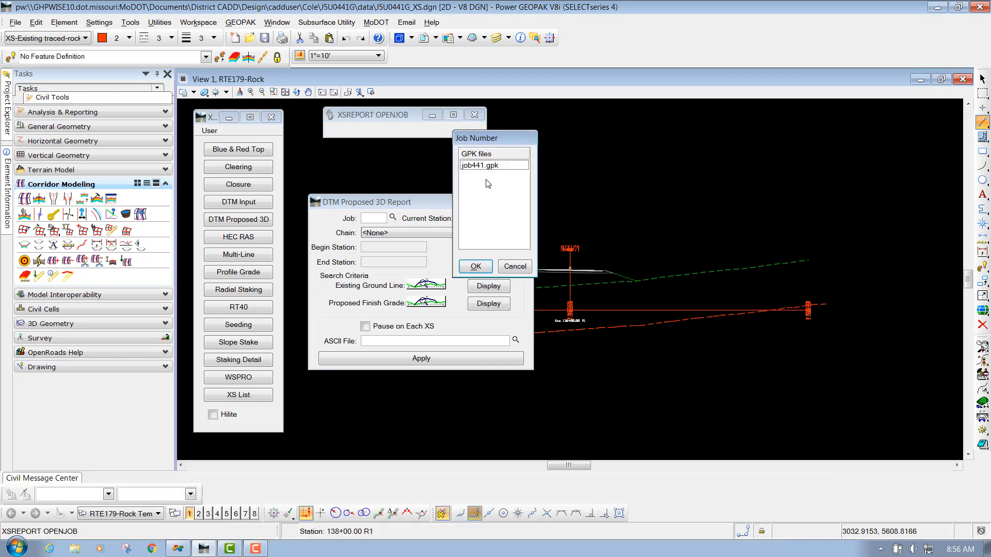
click(484, 166)
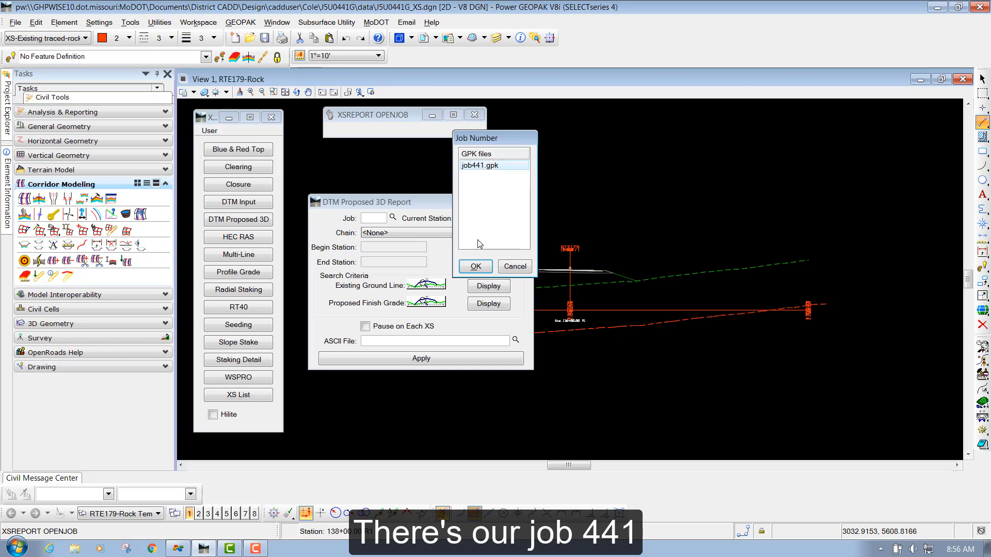
click(475, 267)
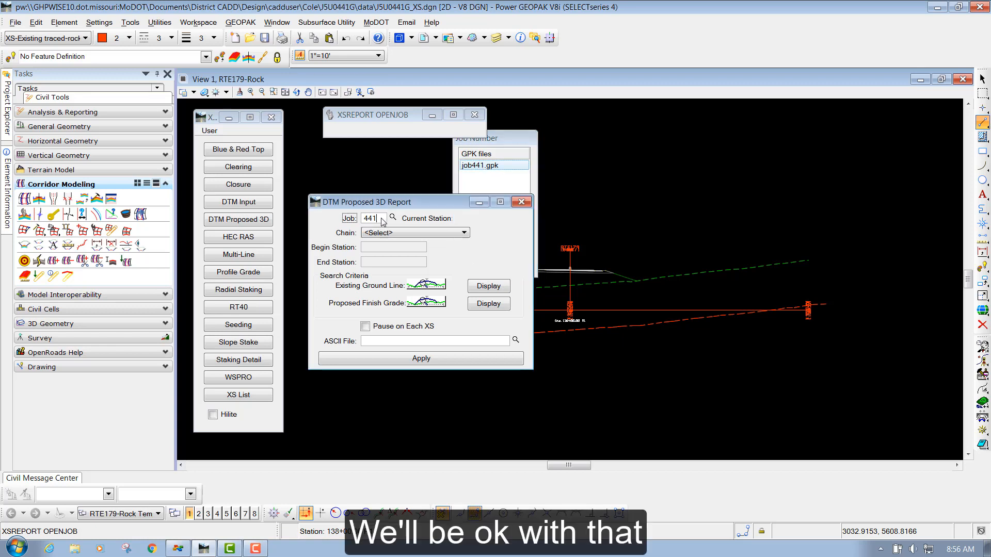
click(427, 234)
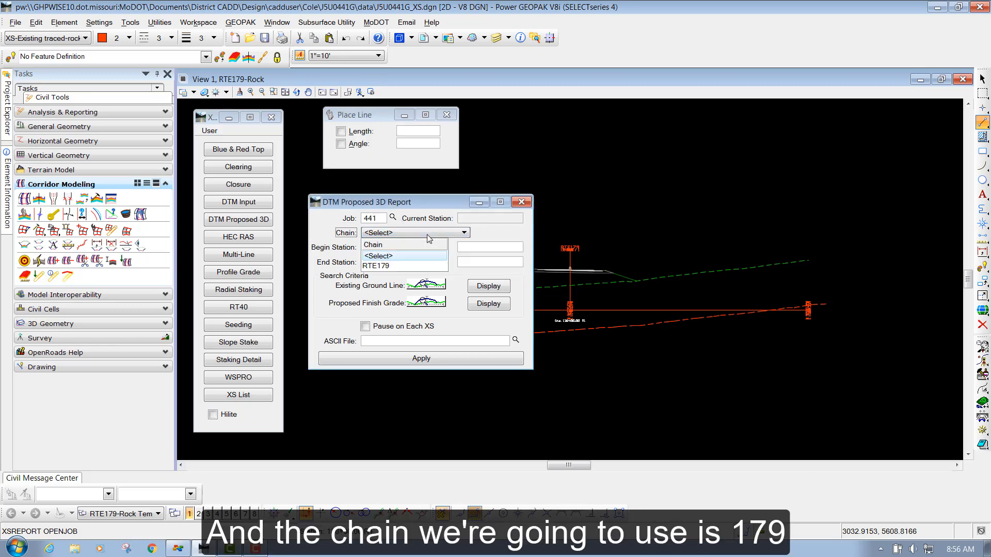
click(411, 267)
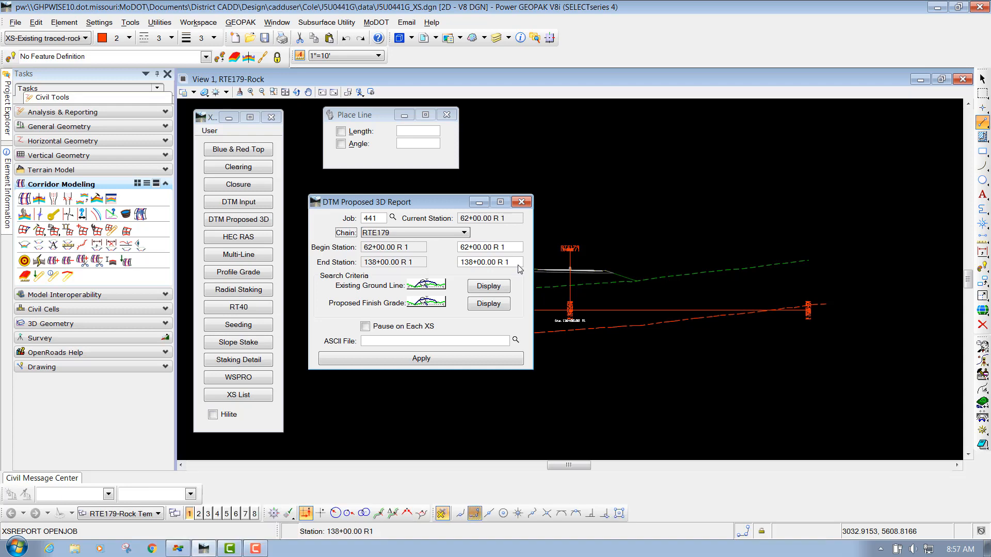
drag(410, 207, 633, 119)
drag(401, 160, 417, 116)
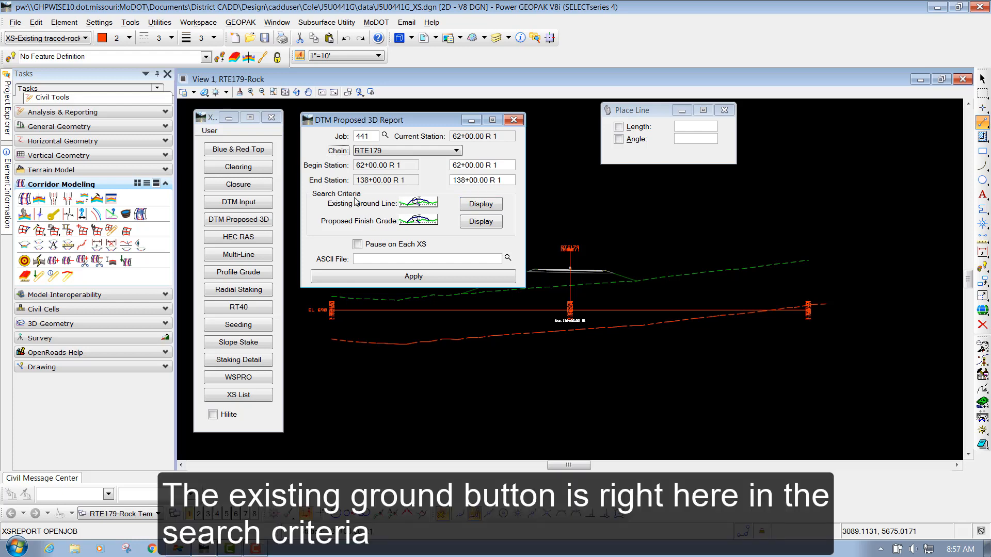
- Set the report's existing ground line search criteria to line weight 31 only
mouse_move(422, 204)
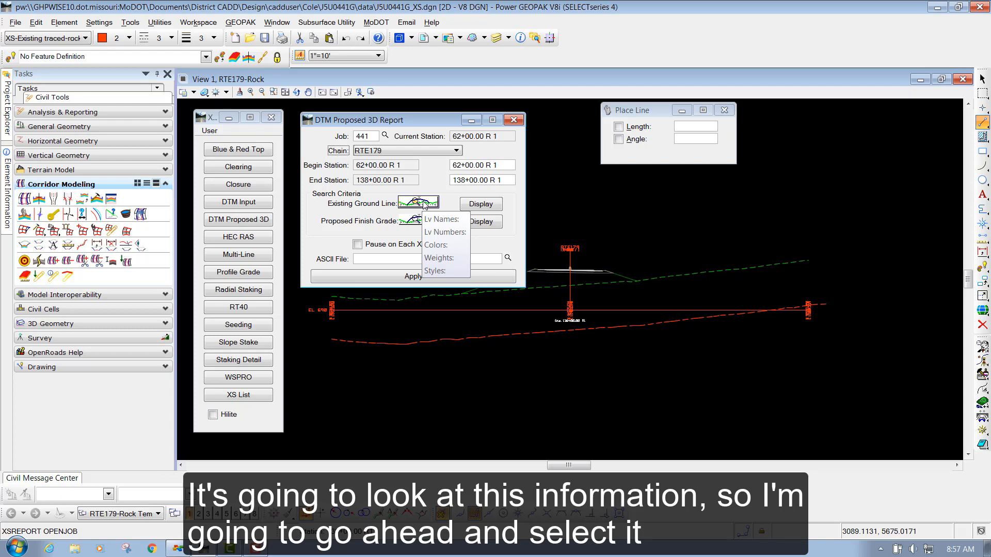
click(424, 204)
drag(306, 200, 680, 138)
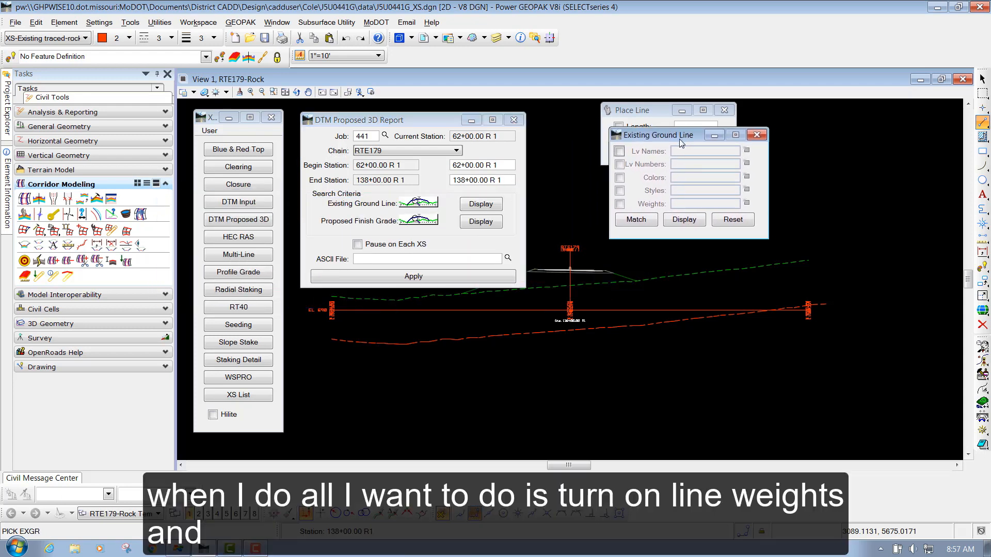
click(619, 203)
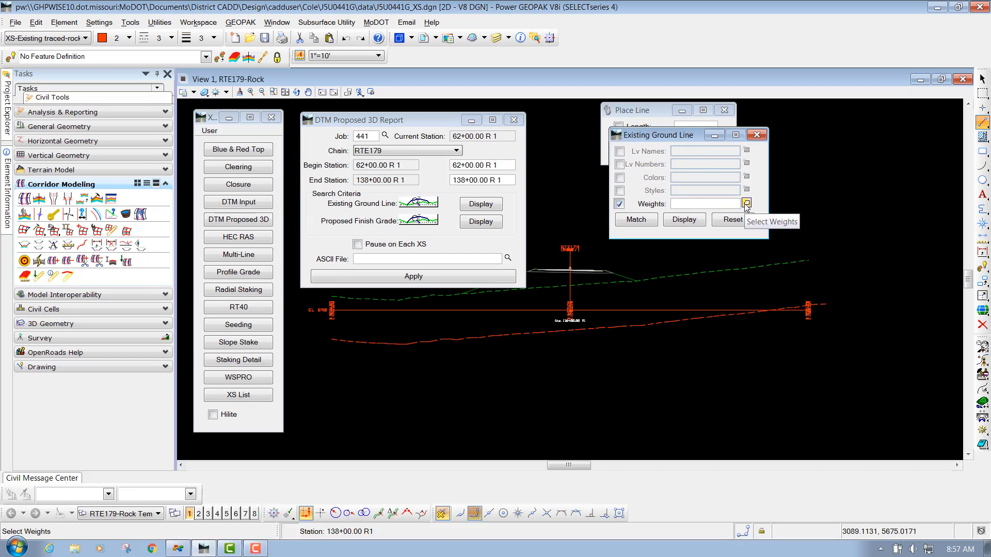
click(746, 202)
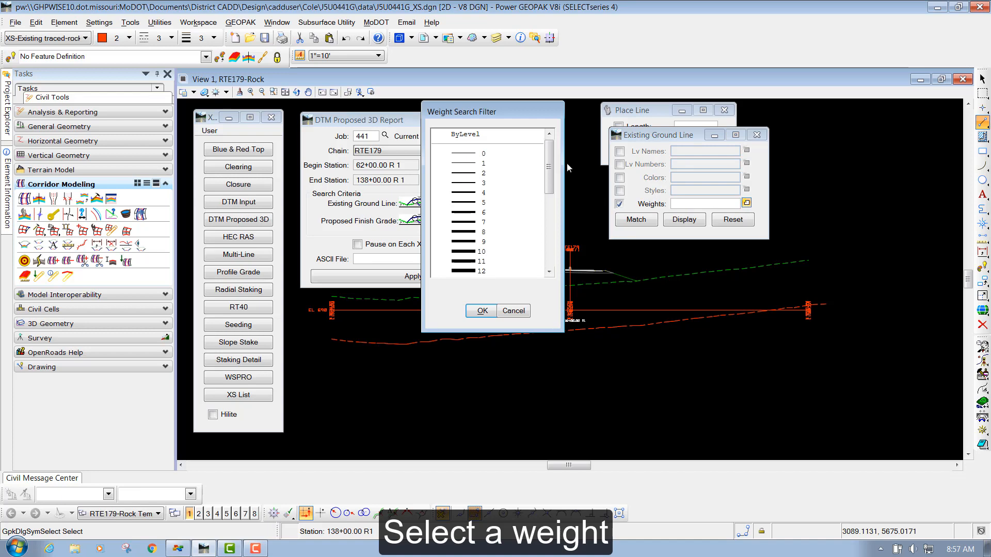
drag(552, 155, 550, 227)
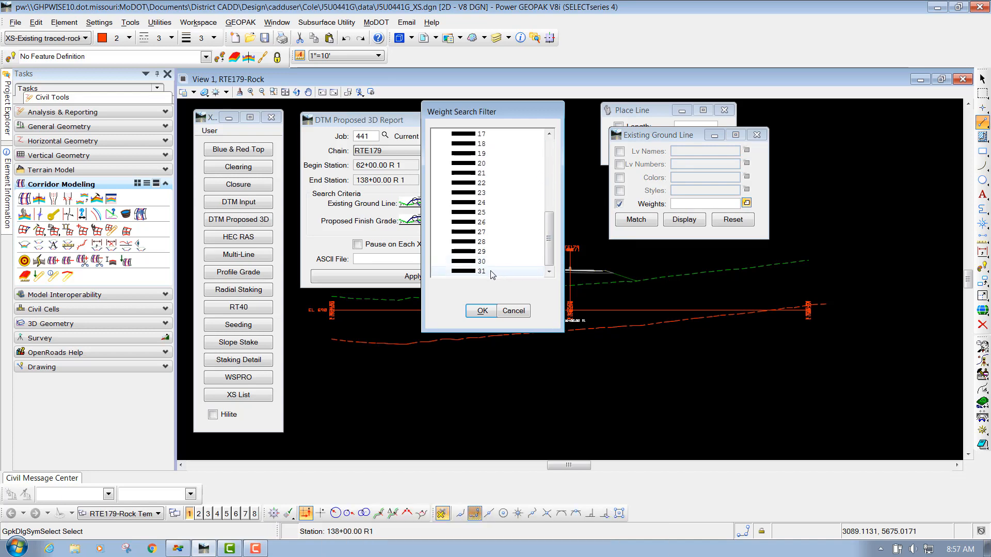
click(482, 311)
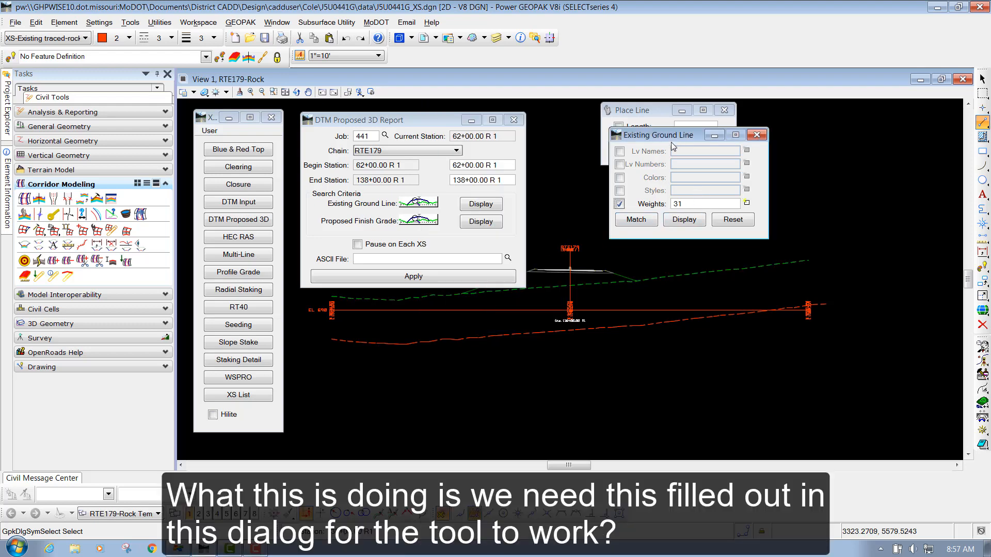
drag(670, 142, 659, 114)
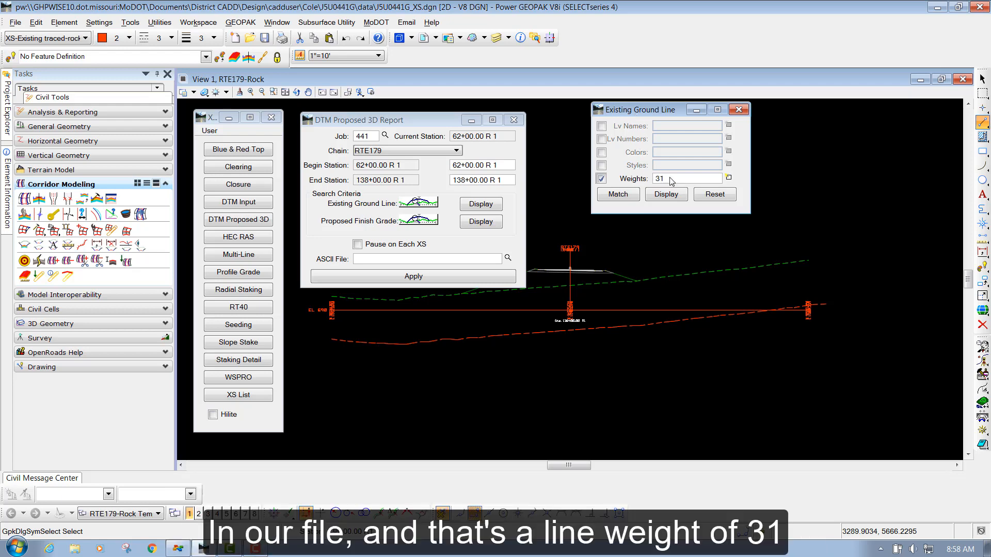
click(738, 110)
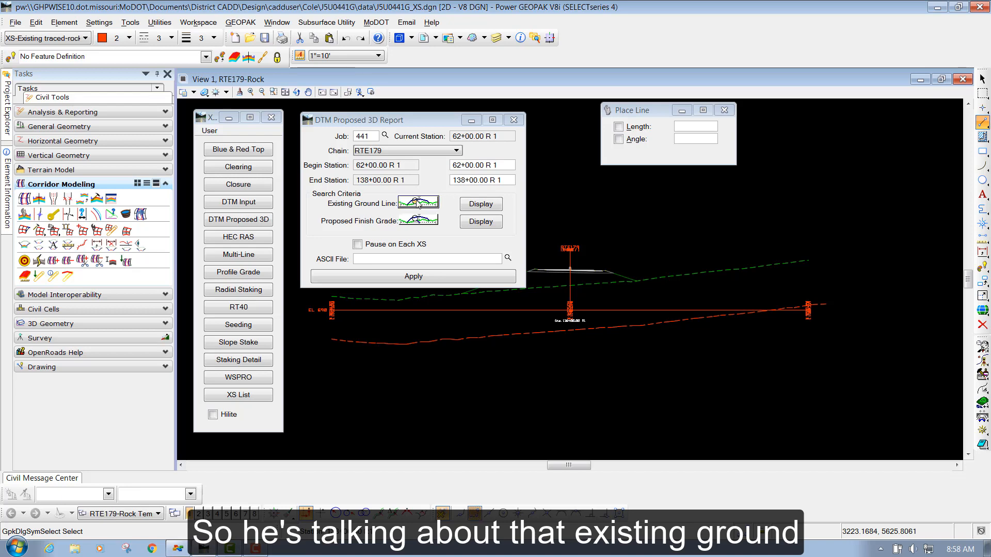
- Enable level names, colors and styles as the search criteria for the proposed finish grade
mouse_move(418, 203)
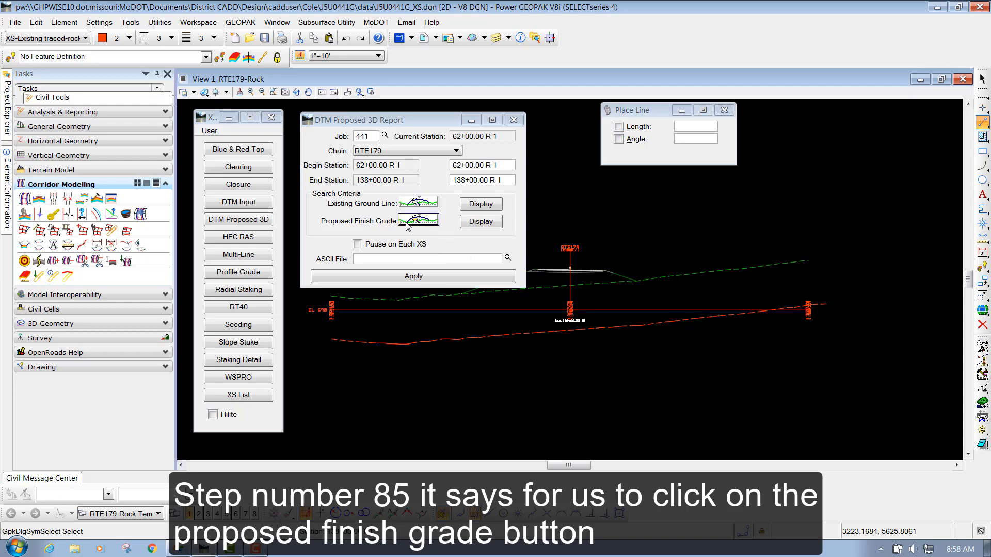
mouse_move(414, 221)
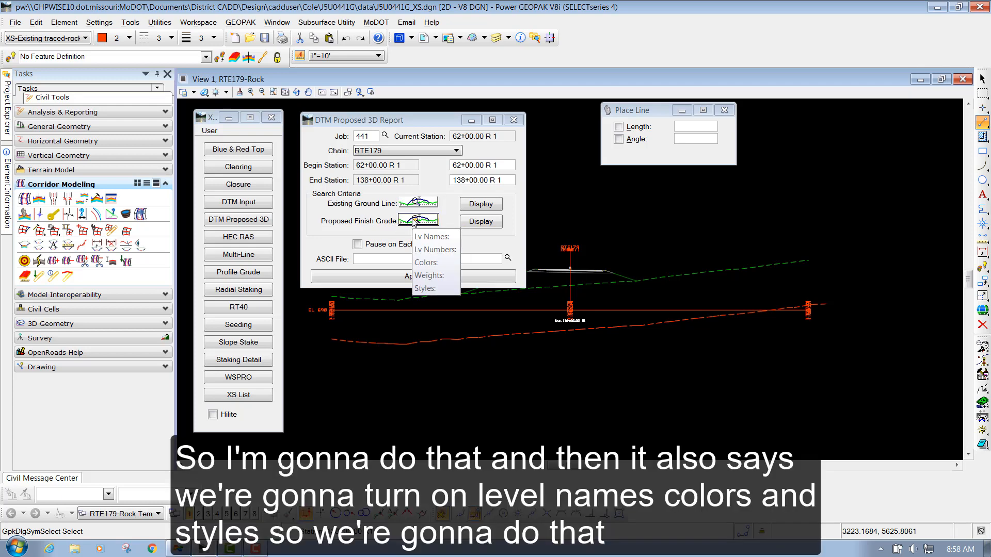
click(416, 222)
drag(639, 110, 671, 131)
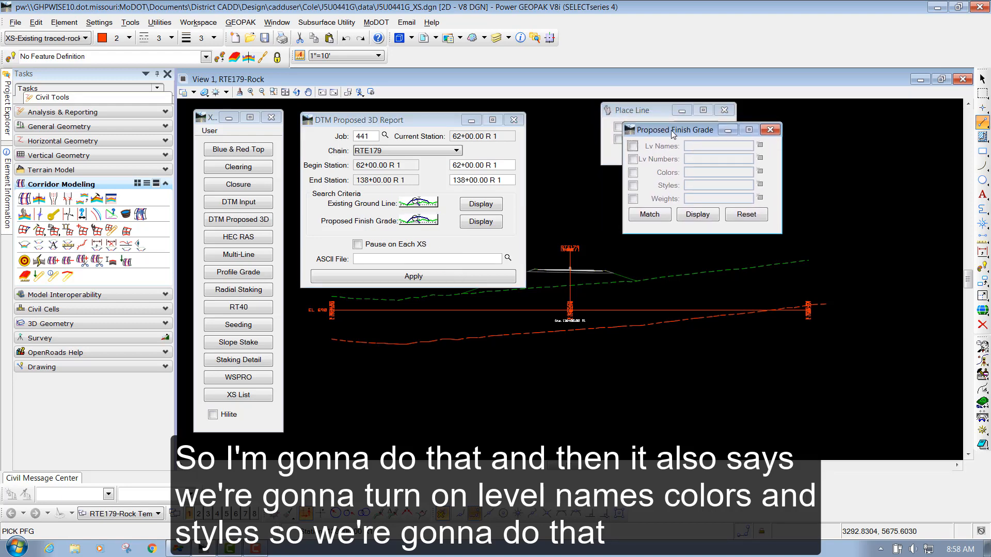
click(635, 149)
click(633, 172)
click(633, 185)
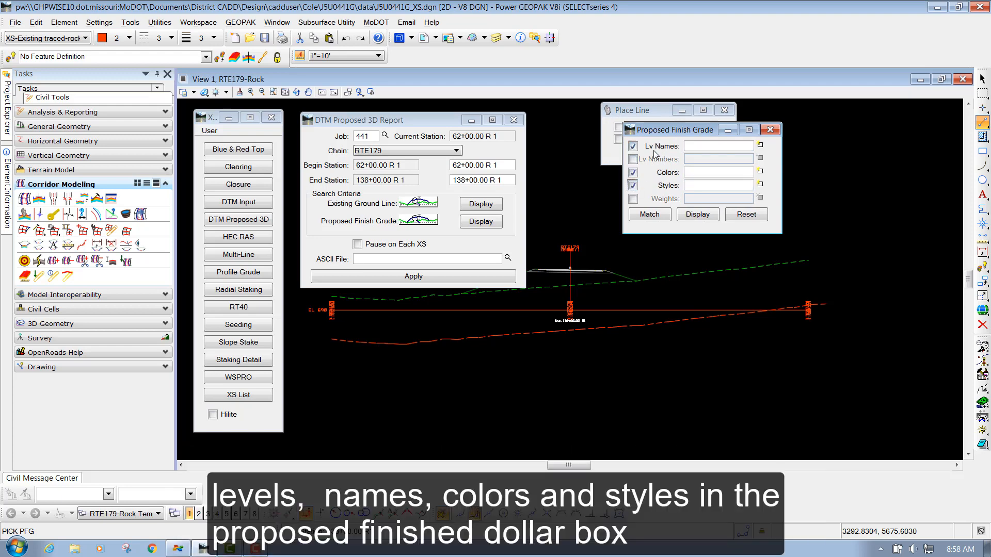
drag(662, 135, 656, 179)
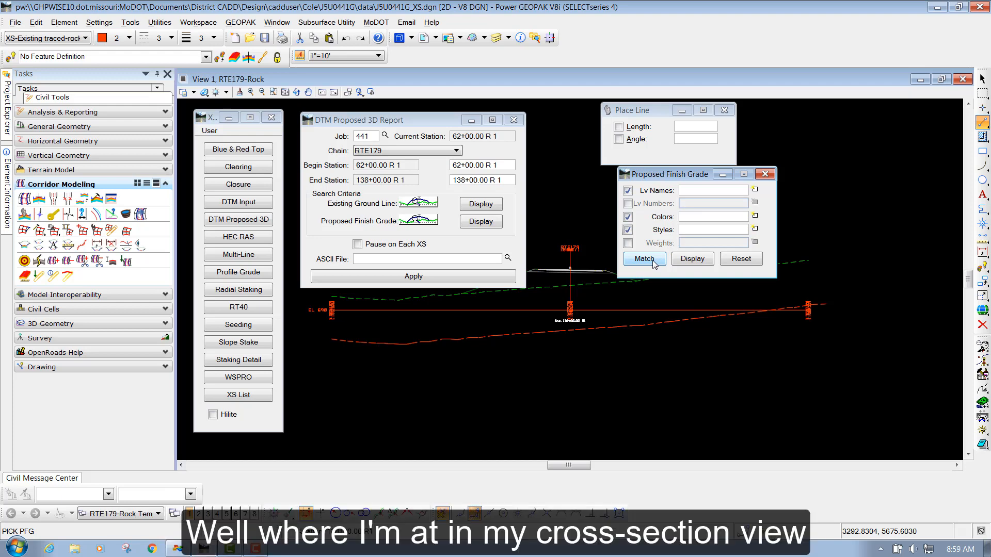
- Match the proposed finish grade criteria to the existing rock surface line at station 65+00, taking its level, color 78 and style 3
click(644, 259)
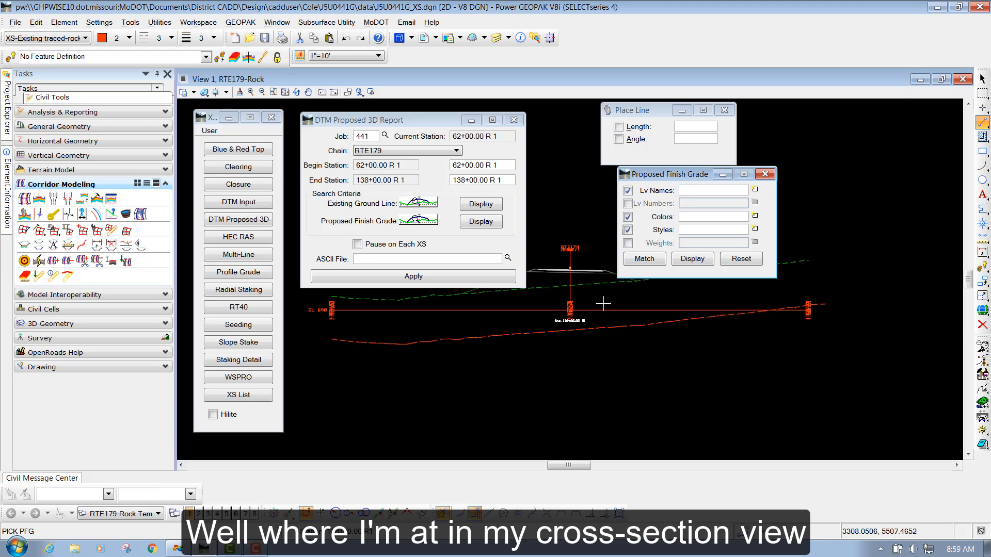
scroll(622, 307, down, 5)
scroll(623, 305, down, 5)
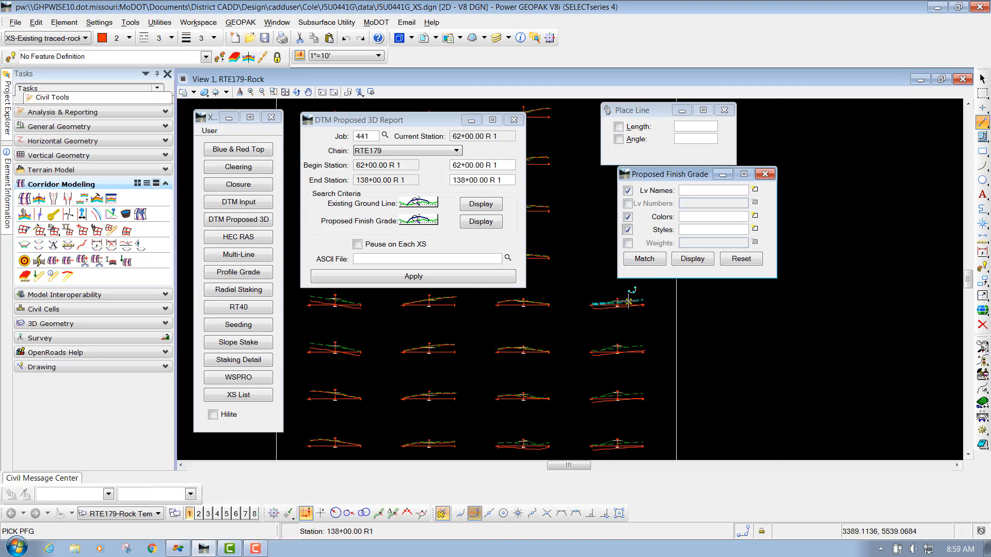
scroll(622, 309, down, 5)
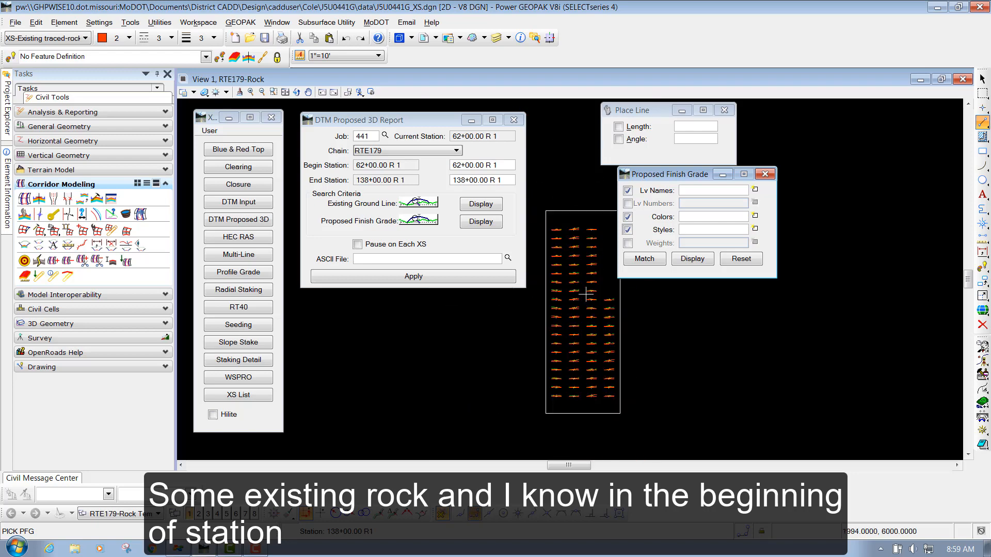
scroll(536, 307, up, 5)
scroll(547, 304, up, 5)
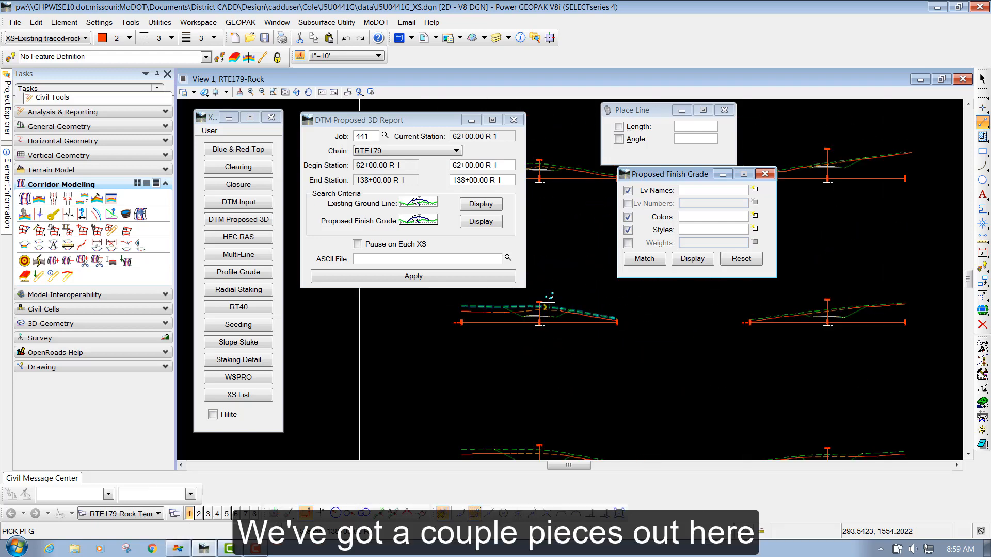
scroll(530, 304, up, 4)
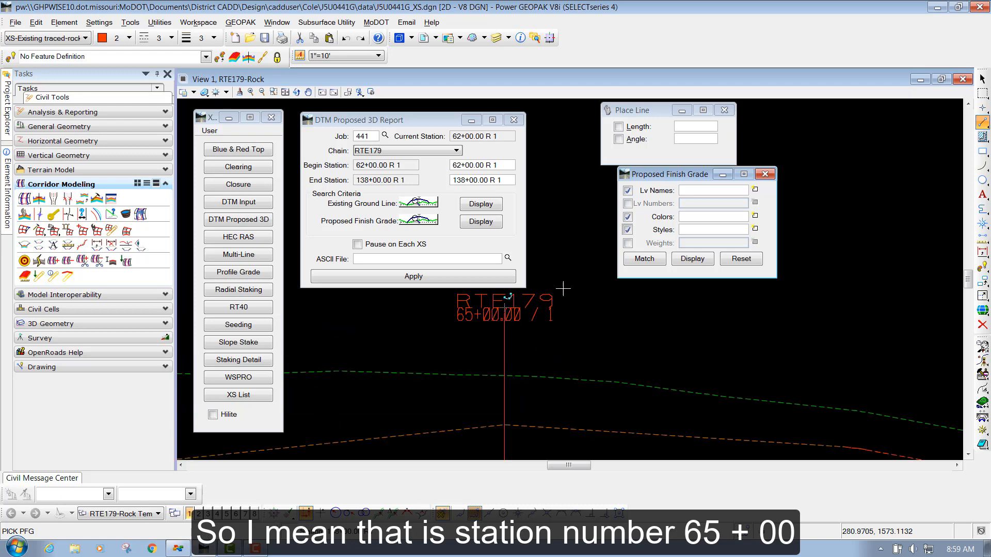
scroll(567, 284, down, 3)
click(645, 259)
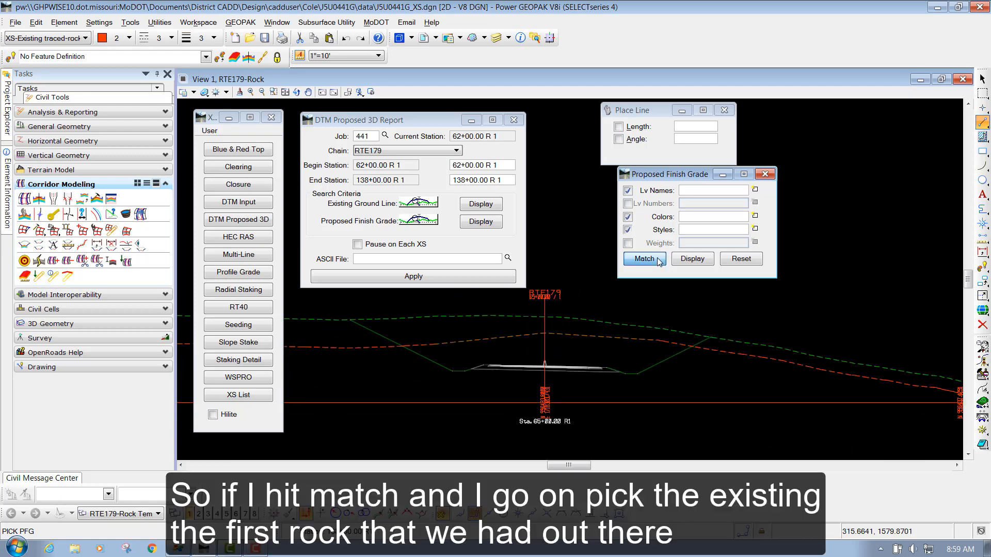
click(593, 336)
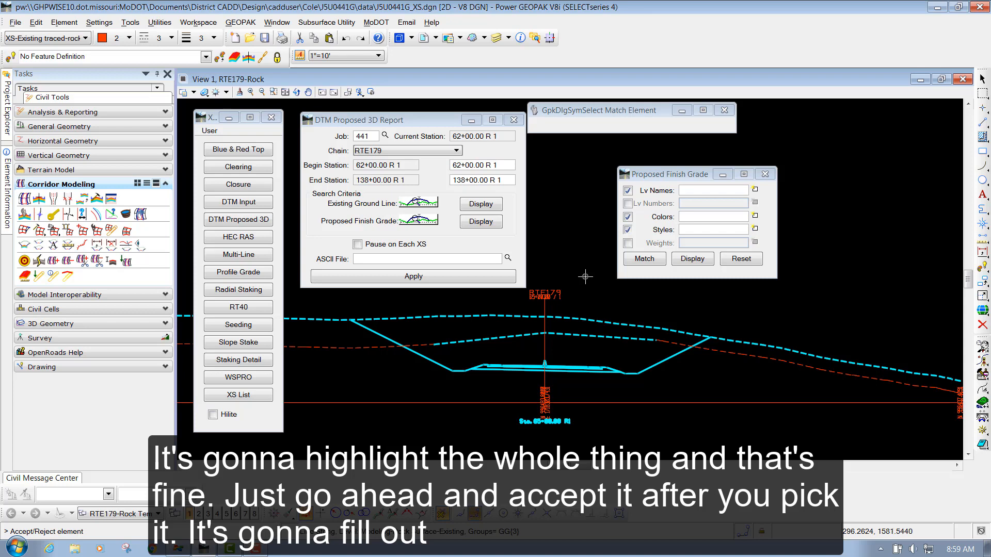
click(586, 278)
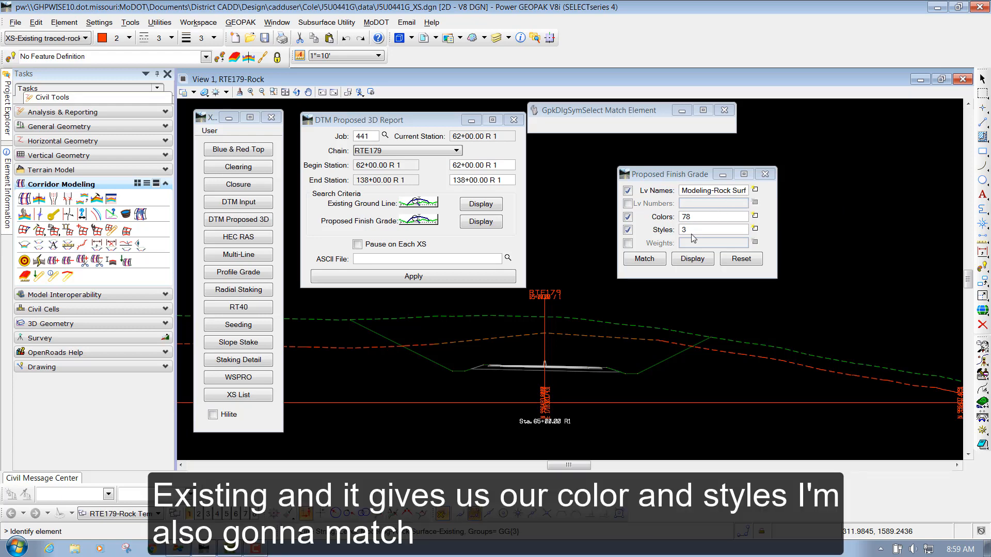
- Add the red traced rock line's level, XS-Existing traced-rock line, and color 2 to the finish grade criteria by matching, and close the criteria
click(644, 259)
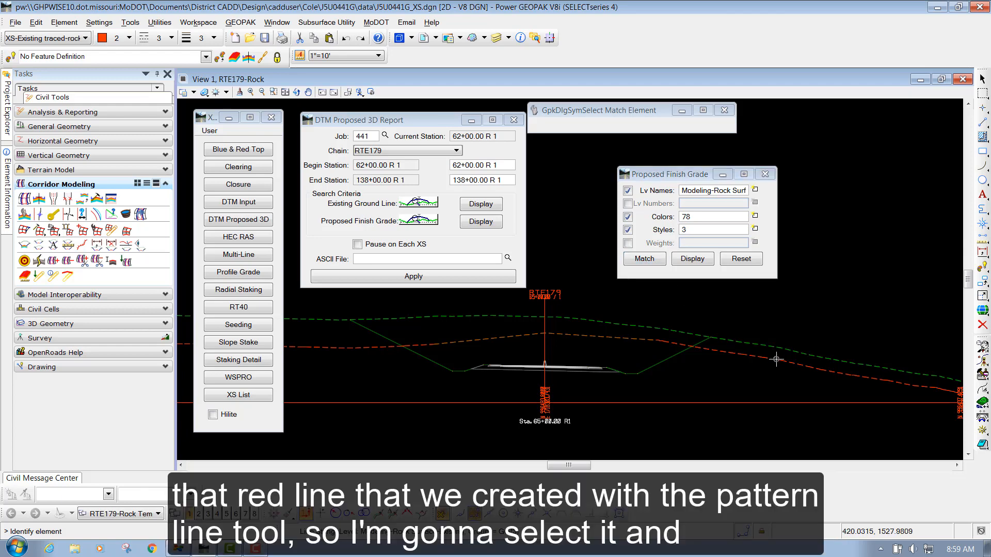
click(776, 359)
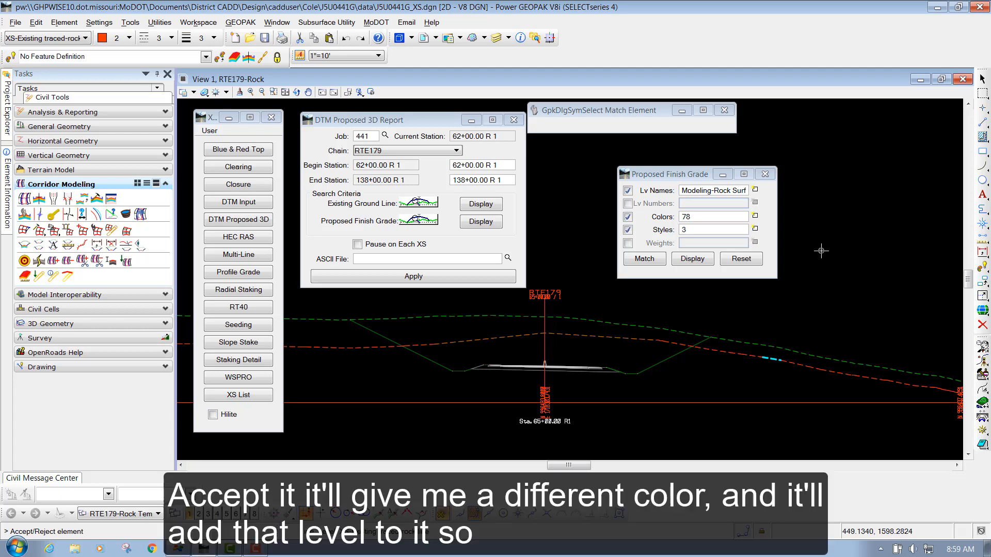
click(821, 252)
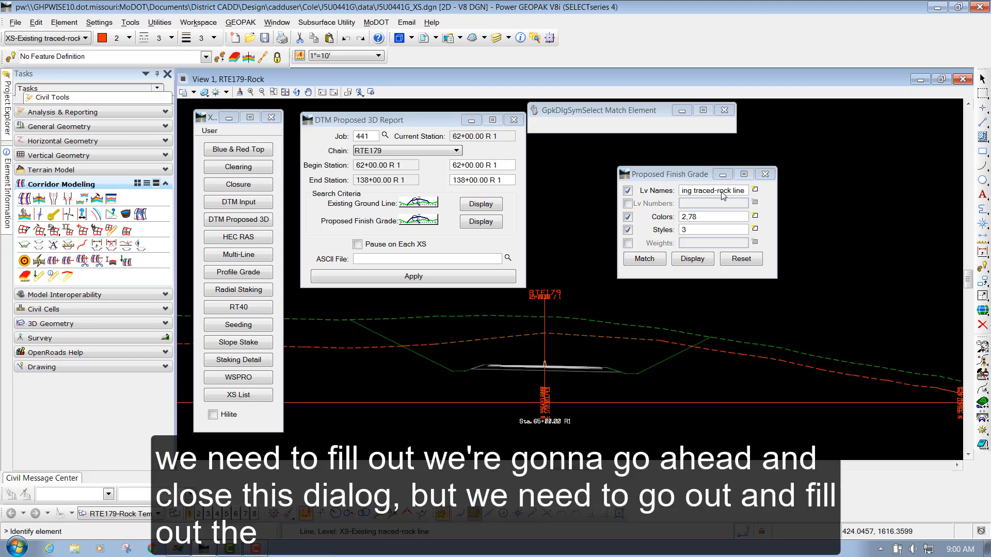
click(765, 174)
- Name the report's ASCII file RockSurface_XS.dat and run the report over the cross sections
click(405, 260)
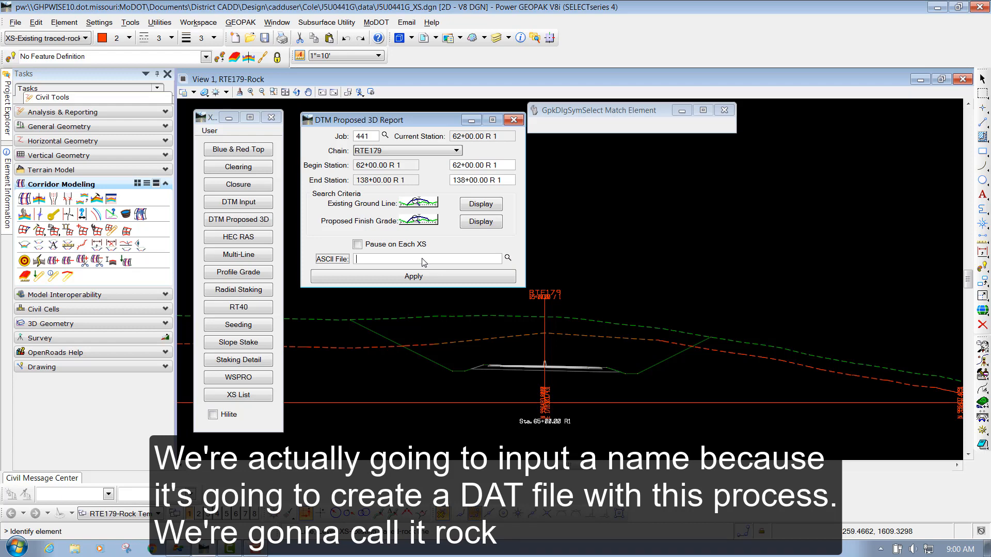
text(Roc)
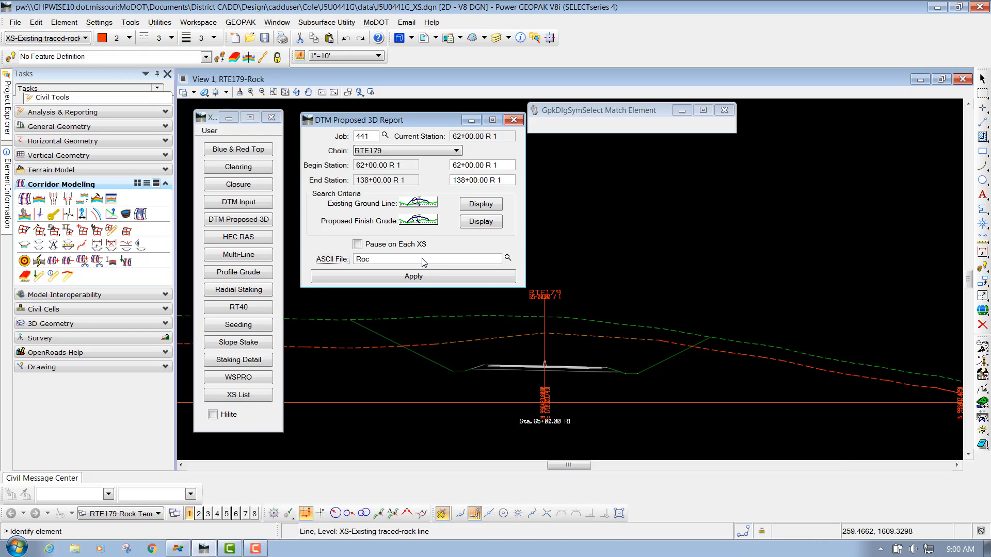
text(kSur)
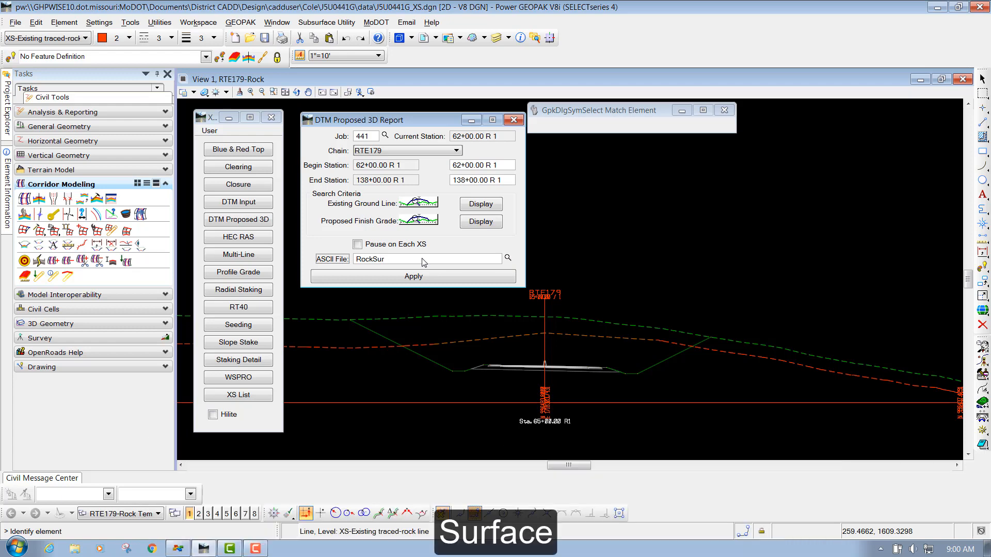
text(face)
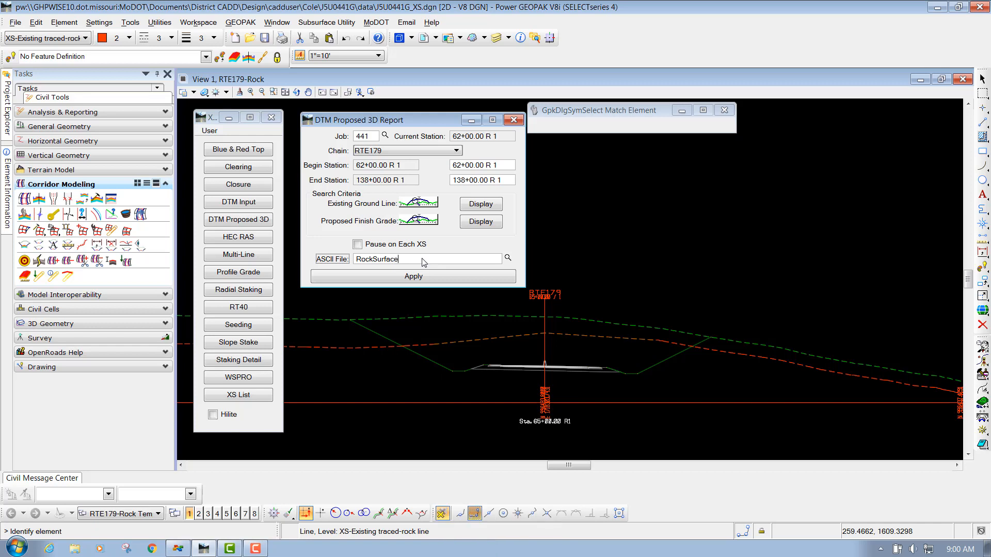
text(_)
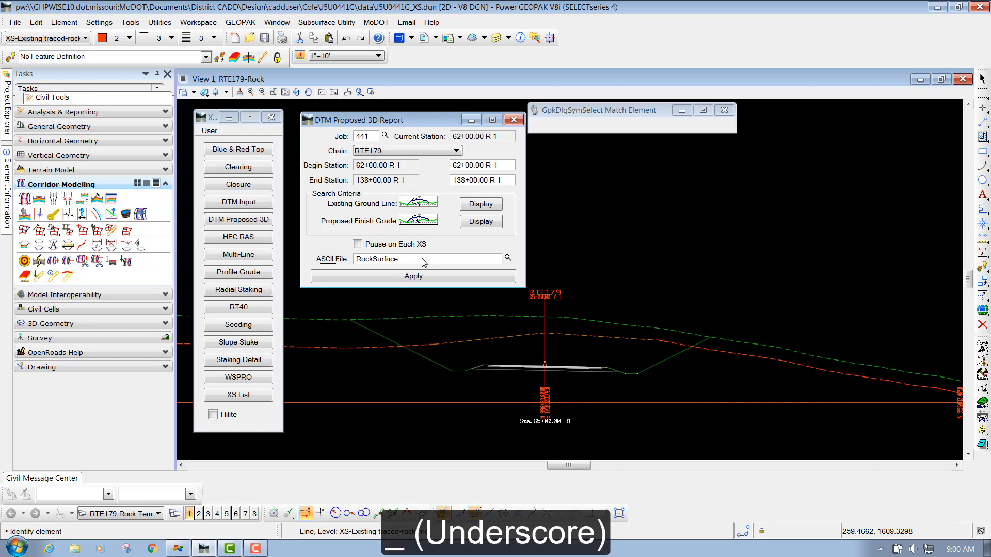
text(XS.)
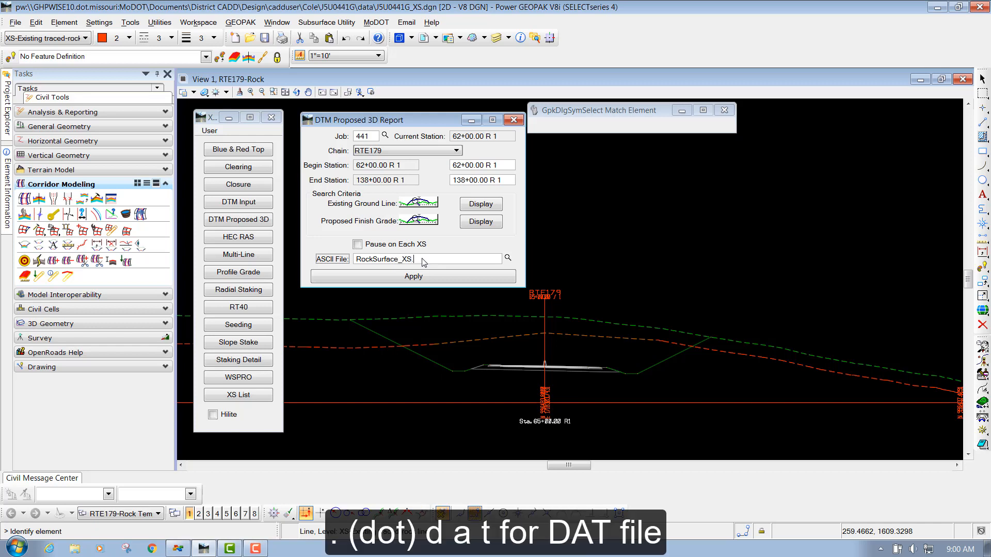
text(dat)
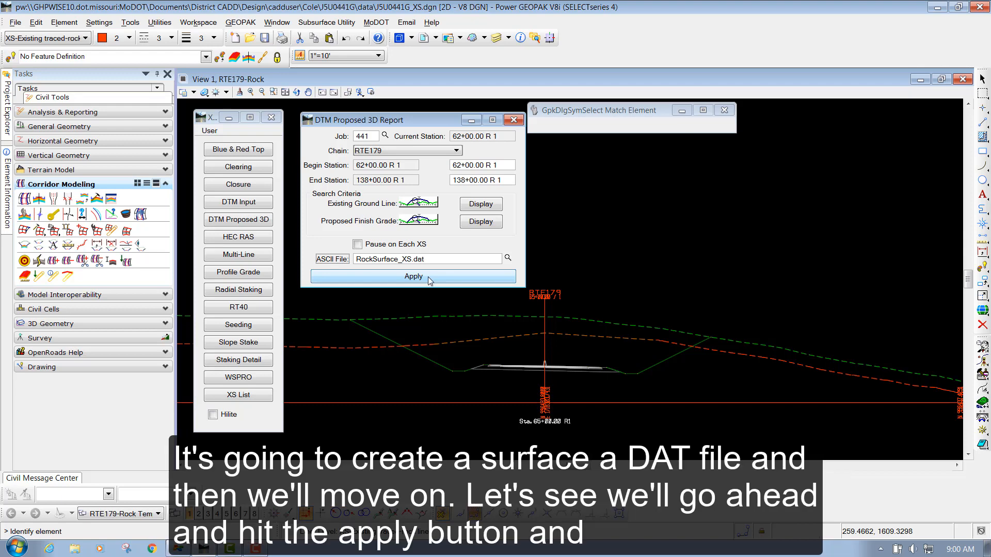
click(428, 277)
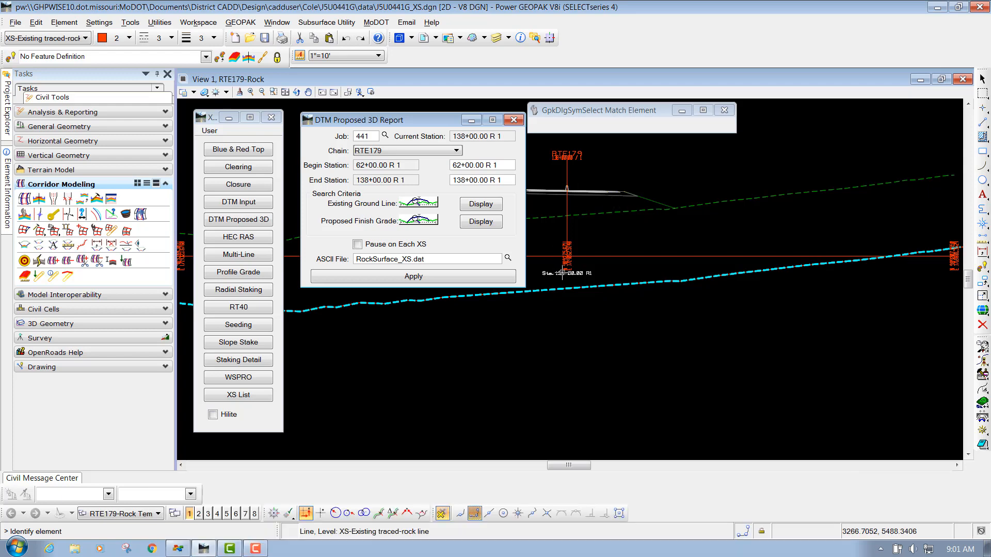
- Switch to ProjectWise Explorer to check the data folder for RockSurface_XS.dat, and return to the DTM Proposed 3D report in Power GEOPAK
scroll(562, 273, up, 1)
scroll(606, 254, down, 1)
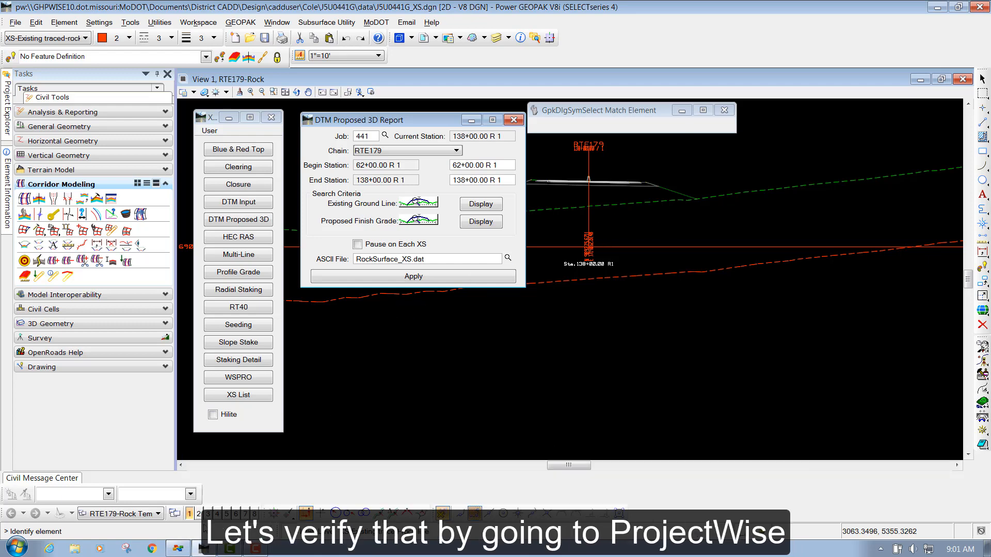
click(181, 548)
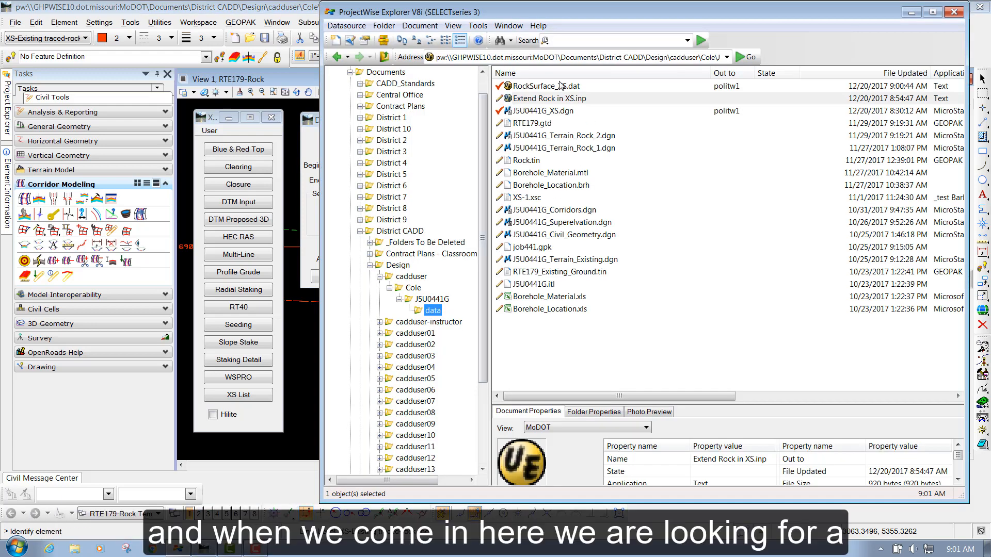
click(570, 338)
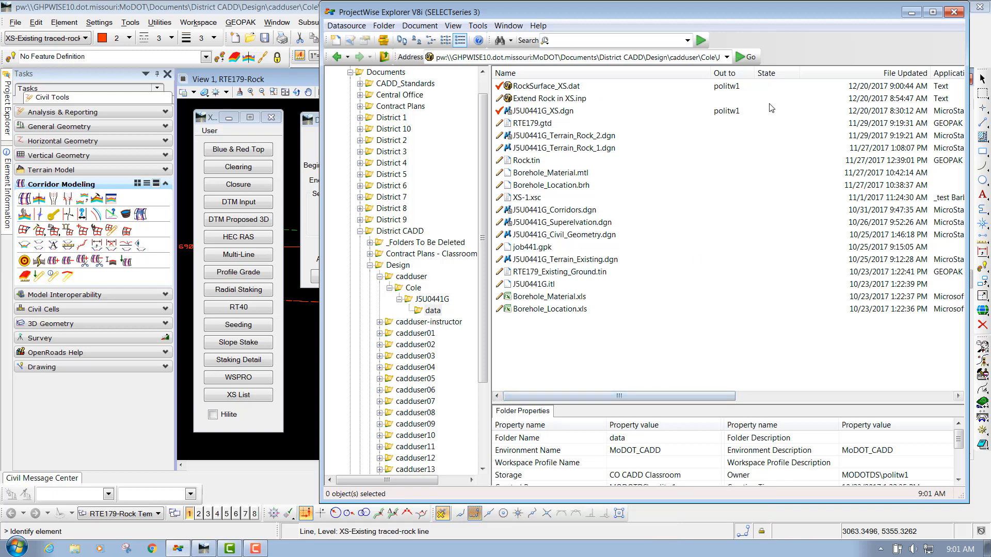
click(284, 14)
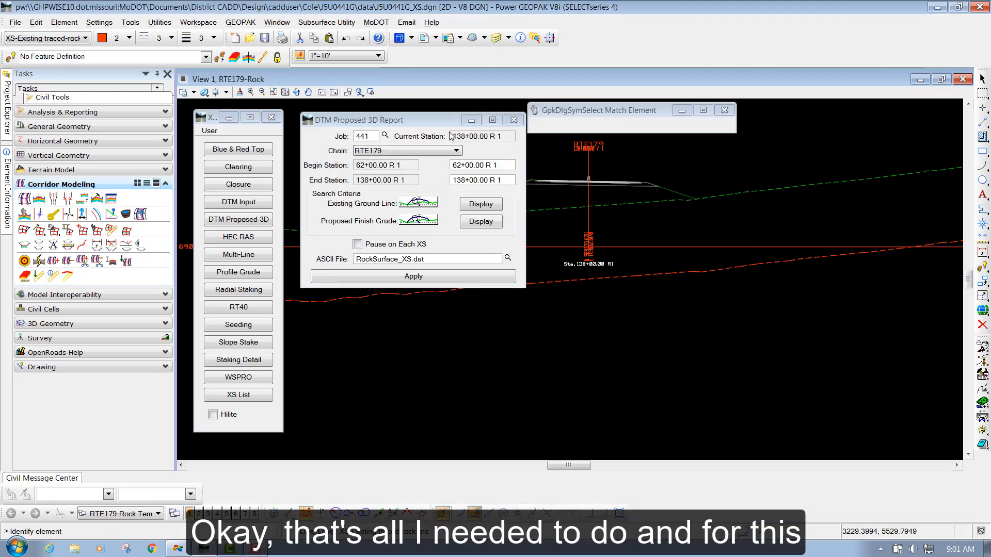
click(430, 119)
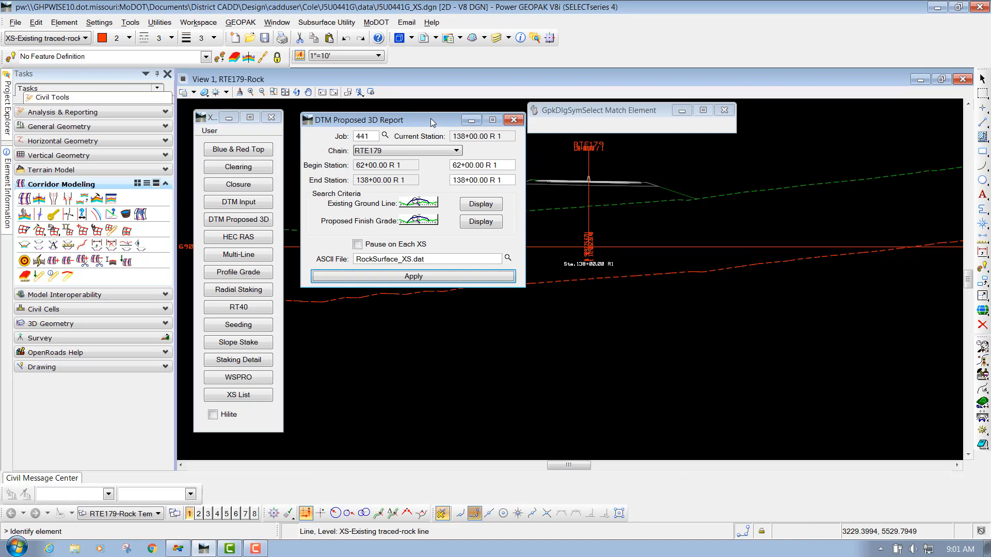